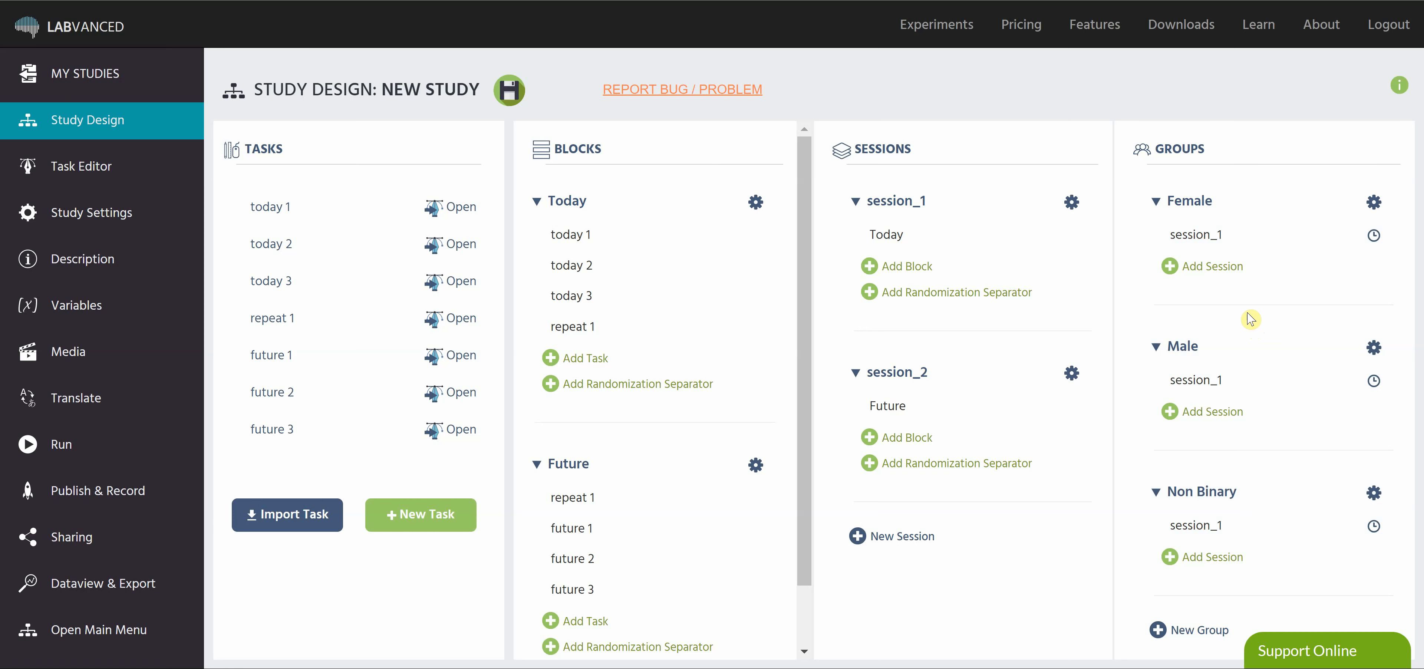
- Add session_2 to the Female group
click(1214, 268)
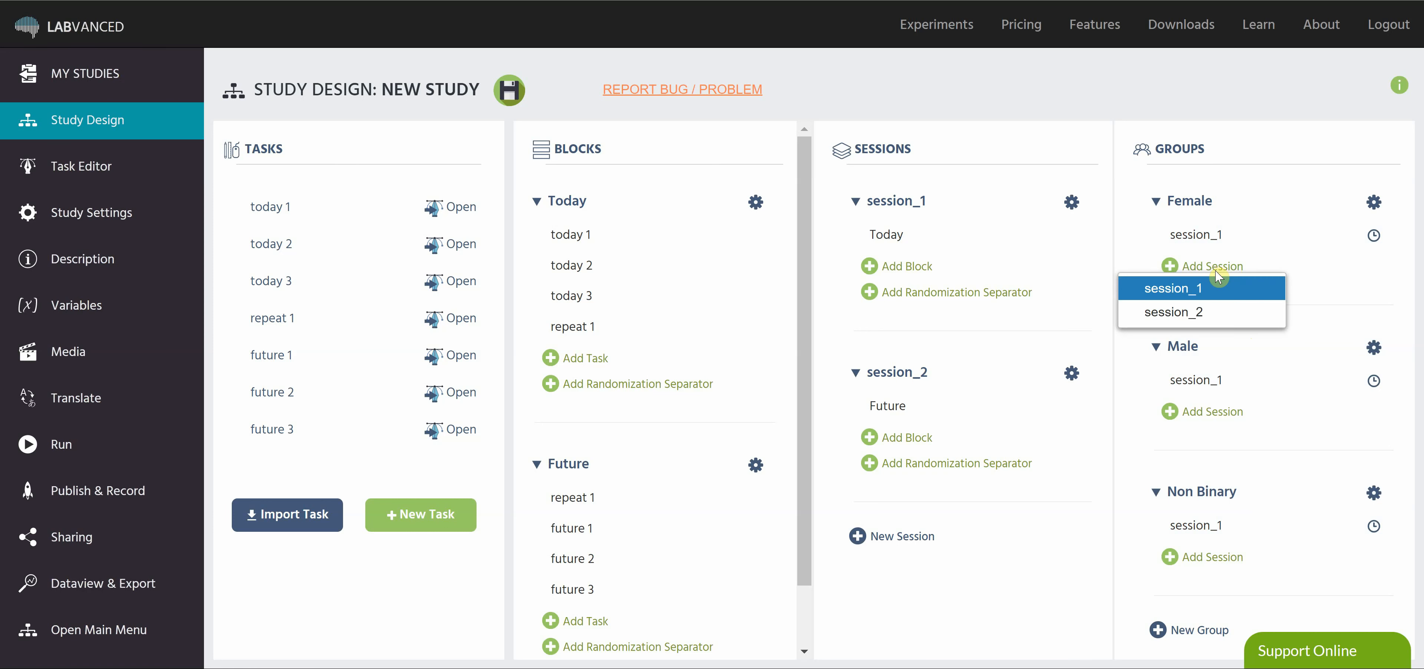
click(1215, 316)
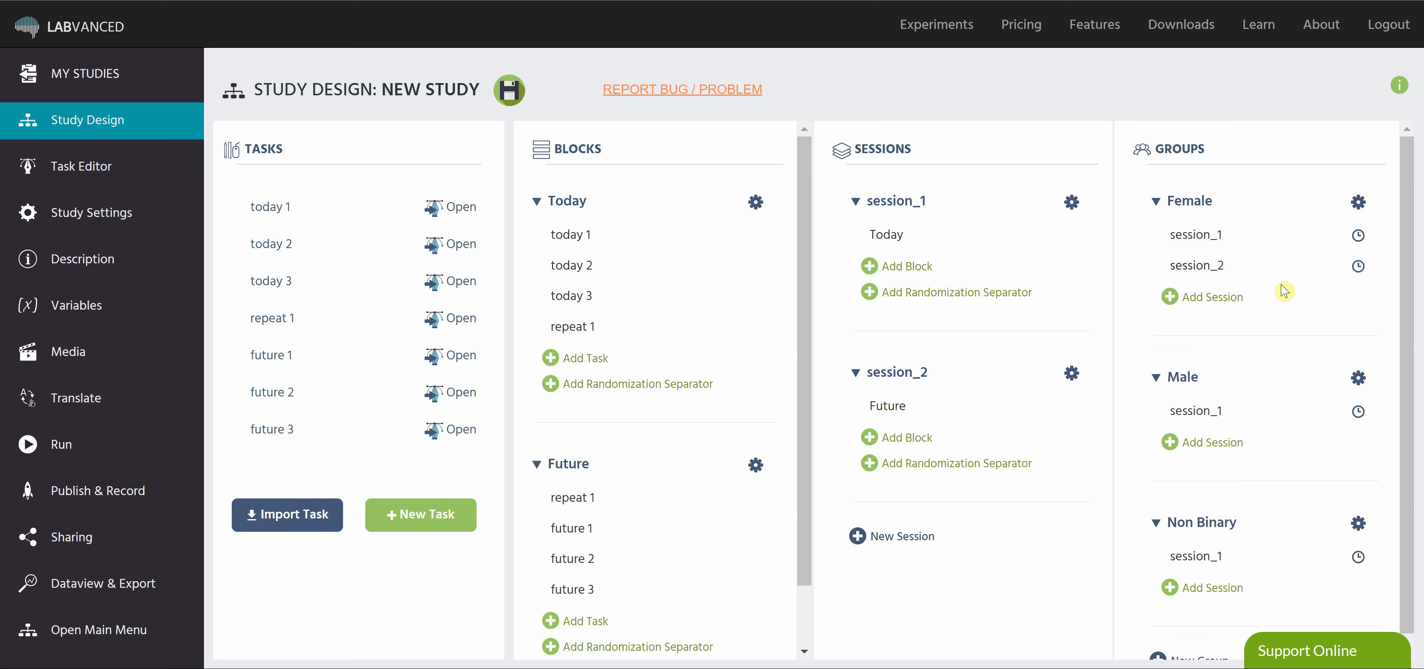
- Try the specific-date and periodic starting-time options for session_1 in the Female group, look through the start intervals, and return it to Anytime
click(1358, 236)
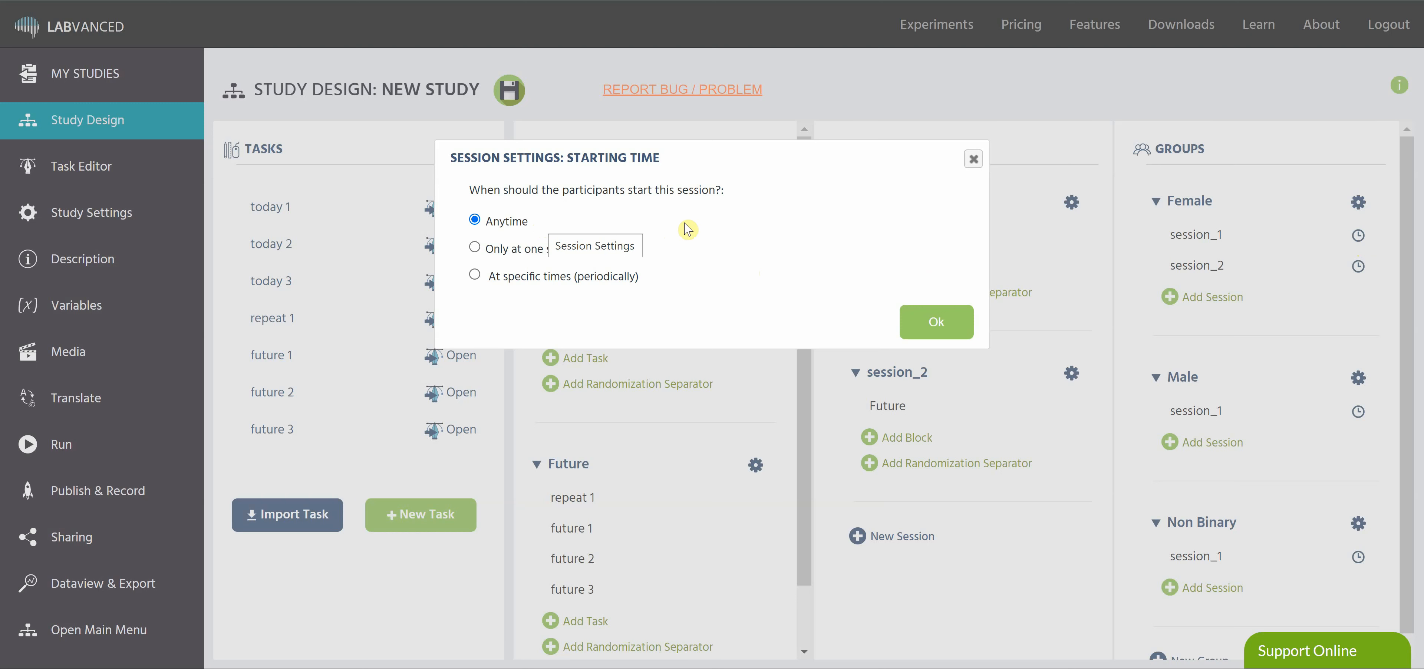
click(525, 254)
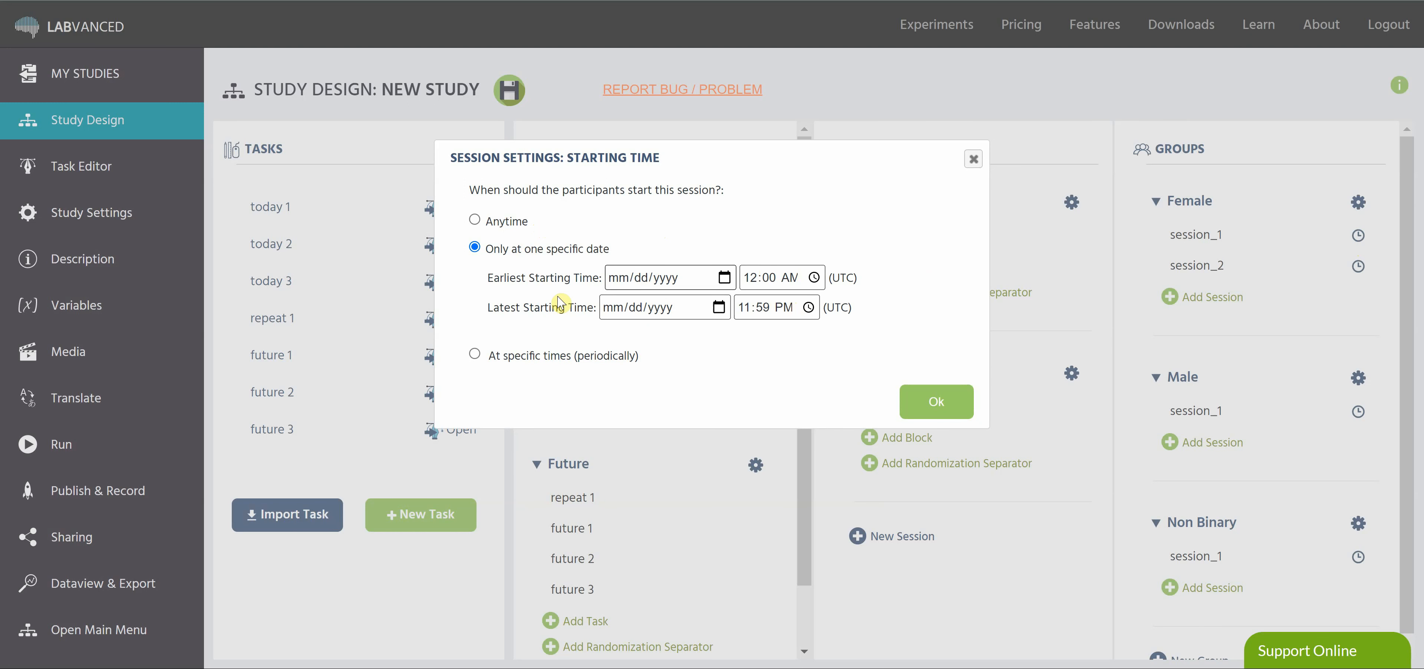
click(519, 359)
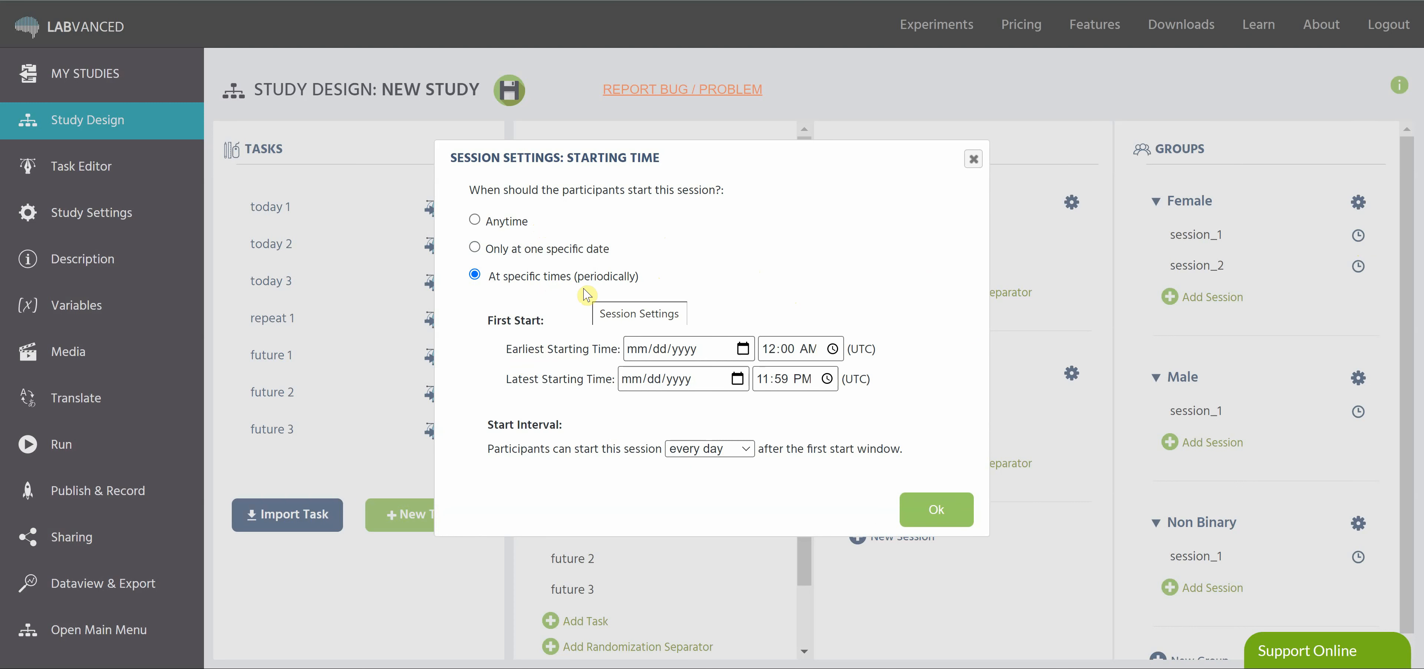
click(738, 451)
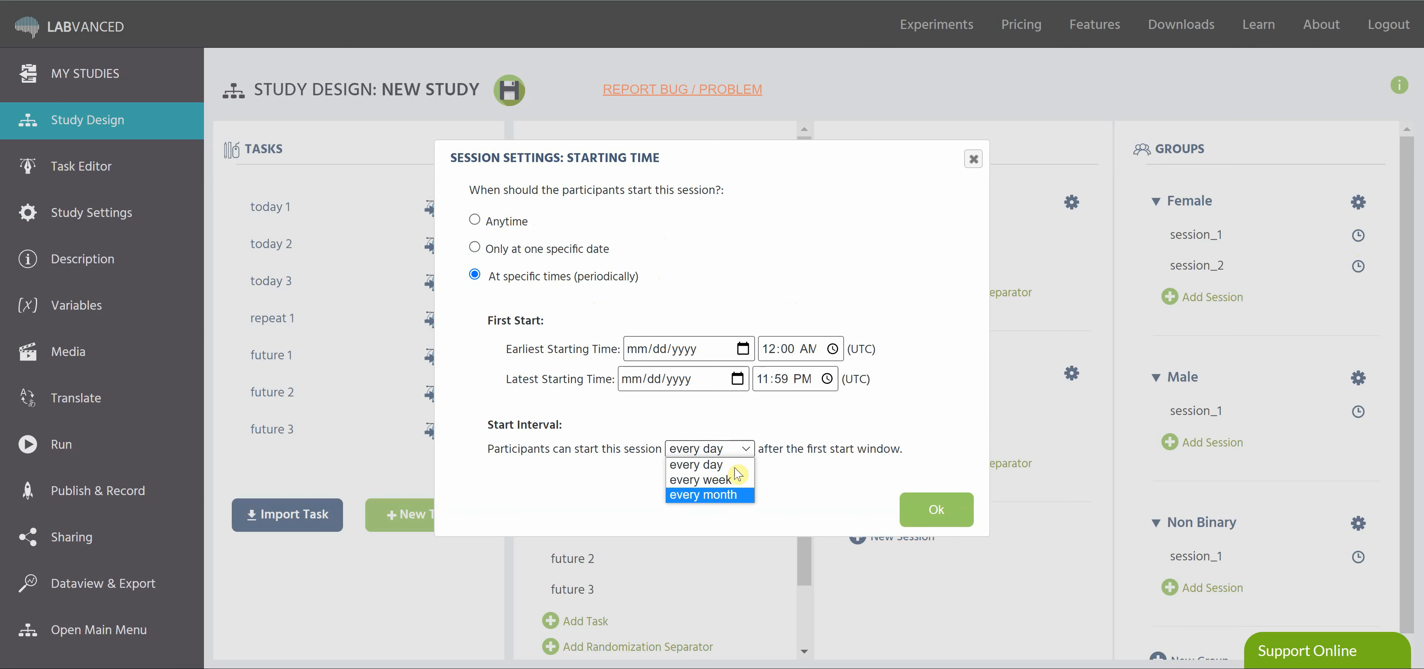
click(762, 435)
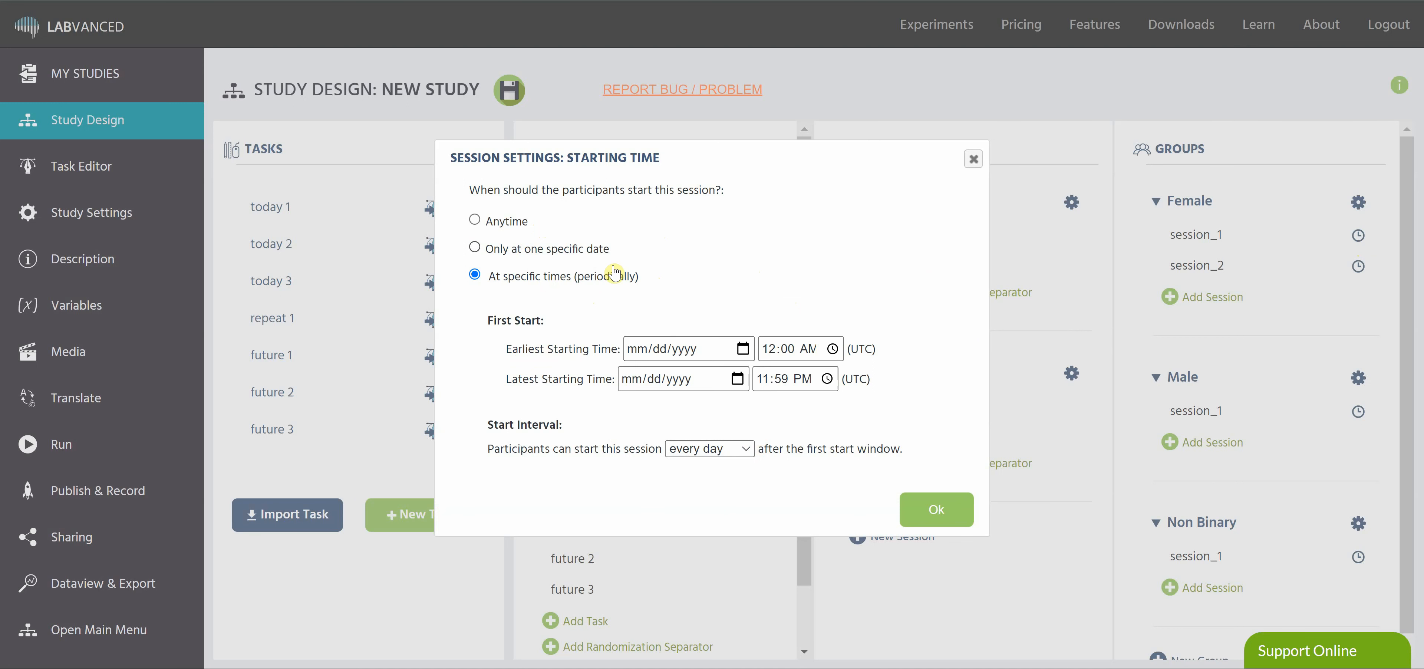
click(518, 224)
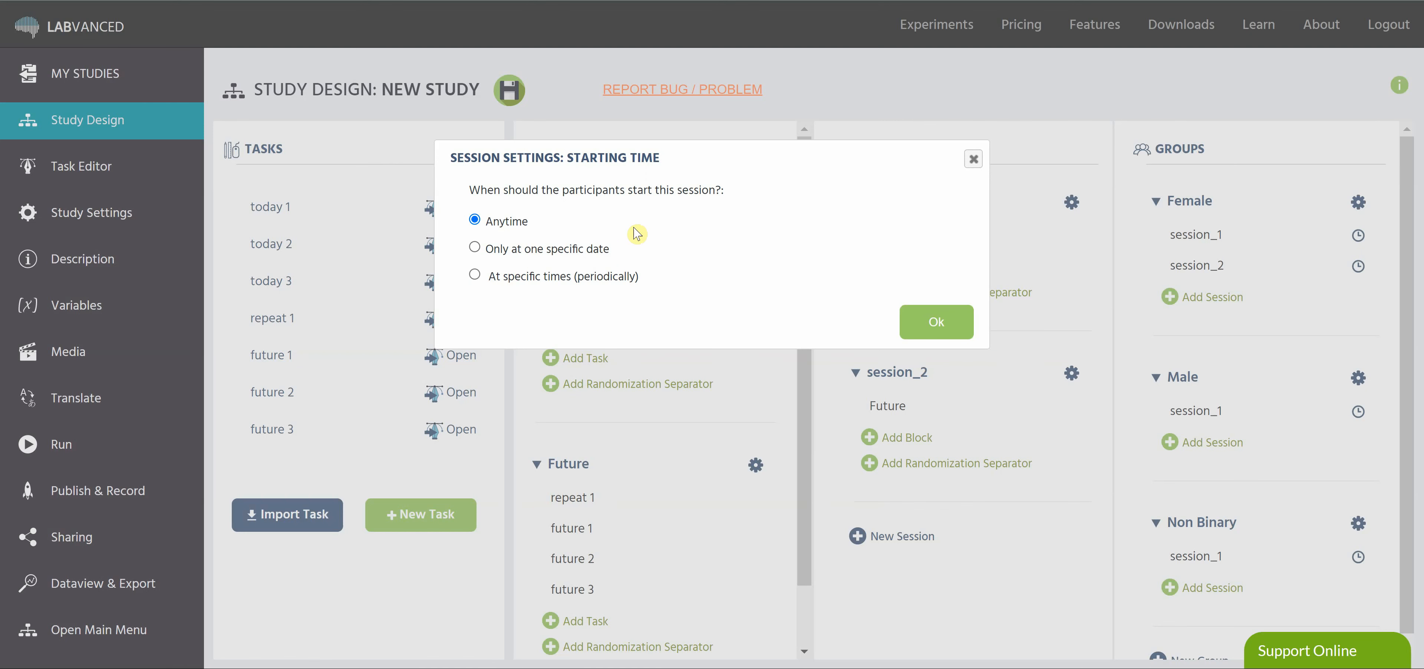
click(934, 325)
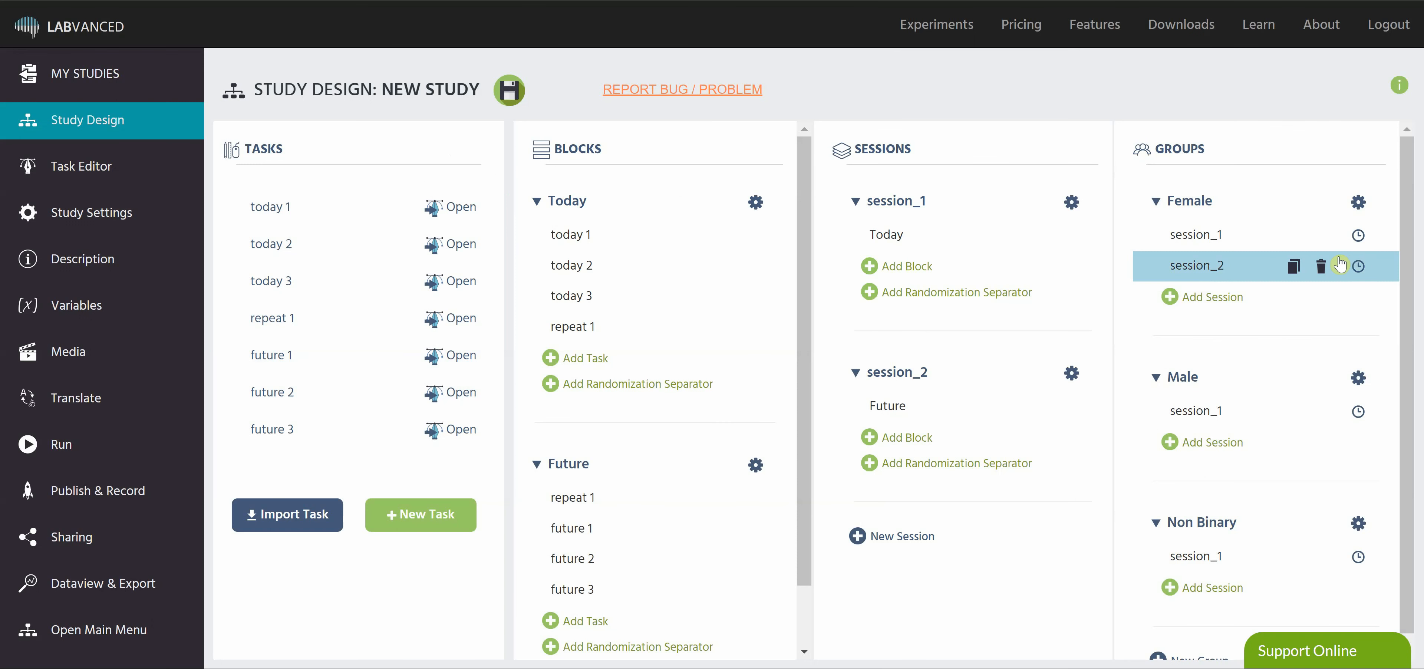
- Make session_2 in the Female group depend on the former session, with earliest start after 3 days and latest start days set to 5
click(1360, 266)
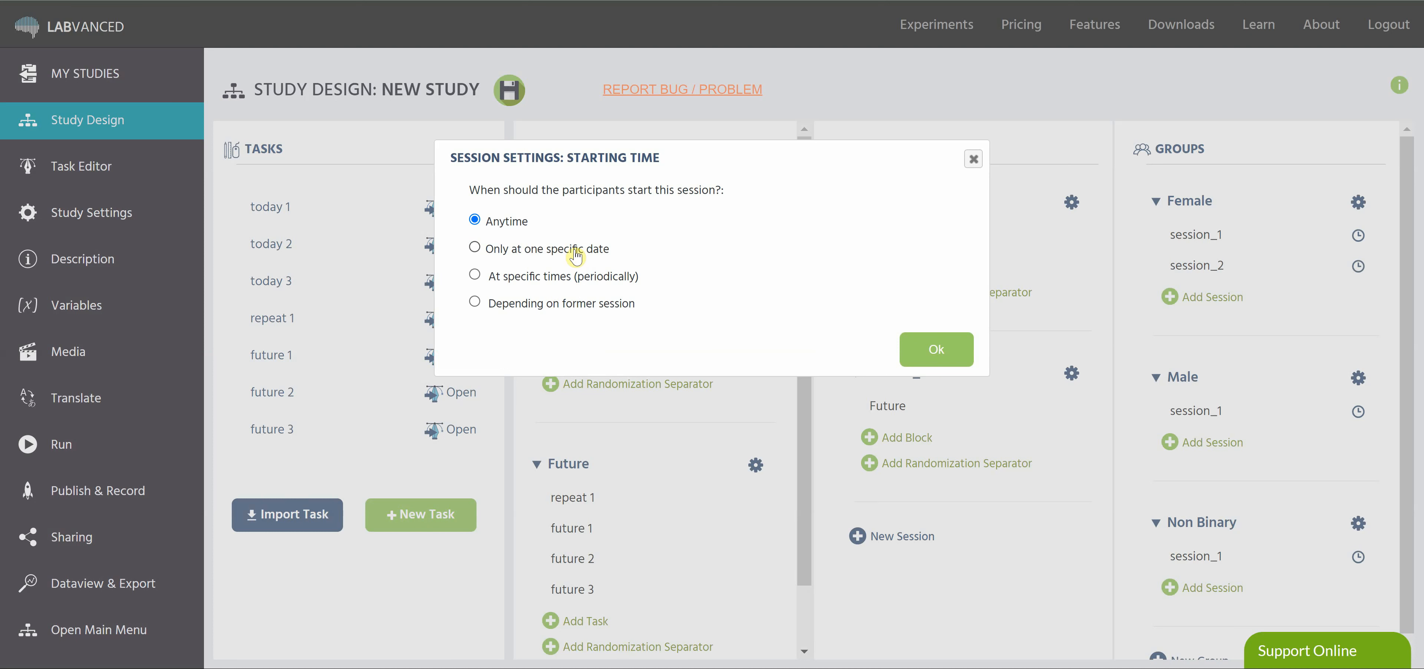
click(581, 312)
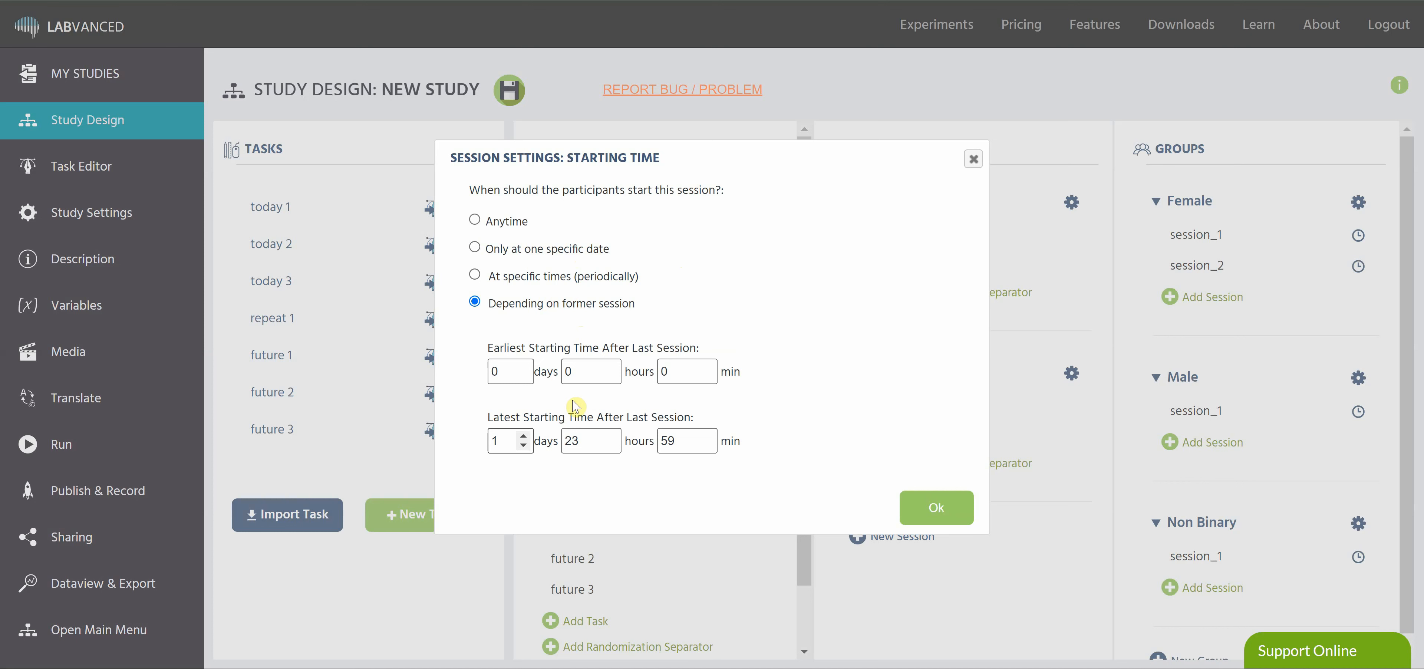
click(521, 366)
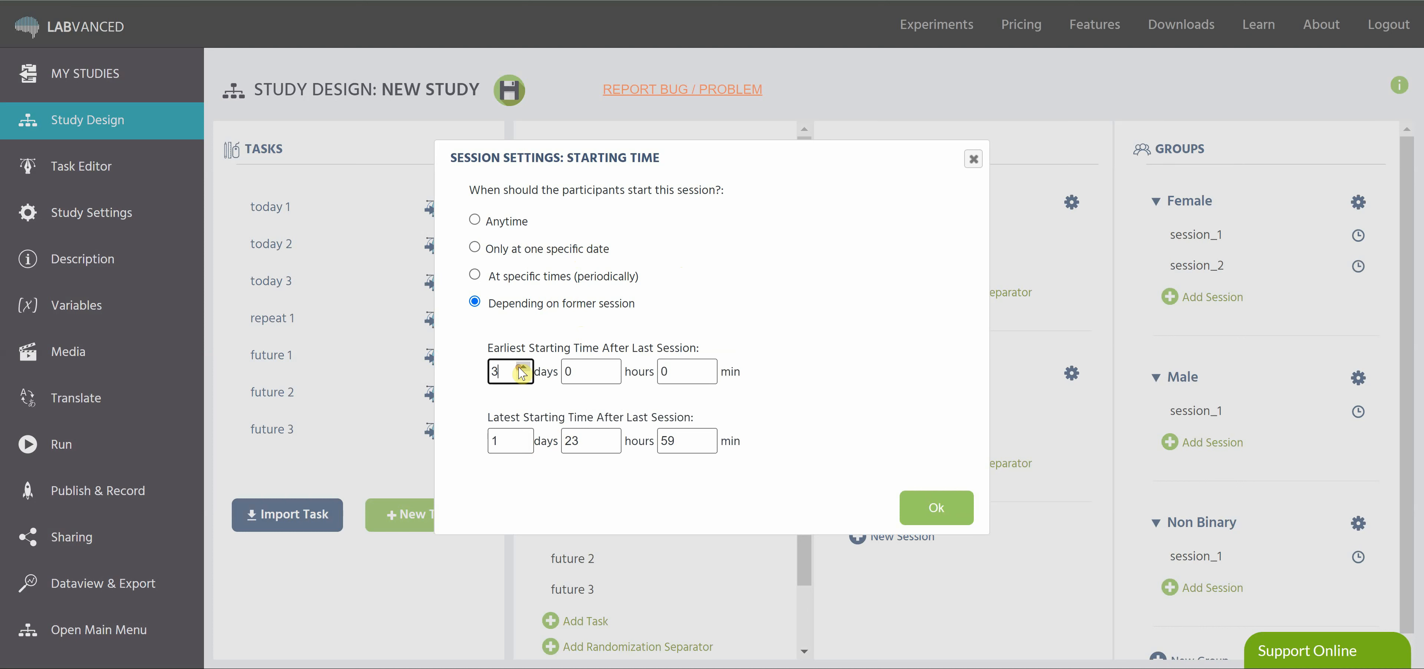
click(786, 366)
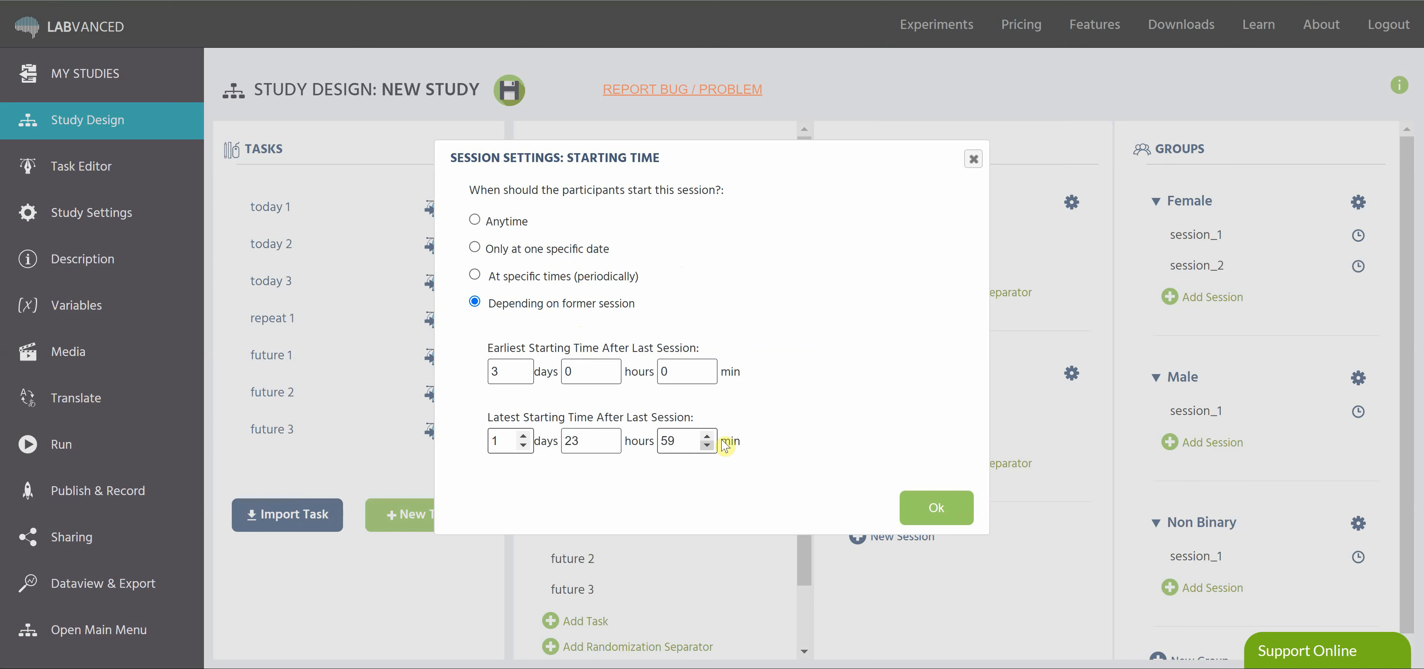
click(525, 436)
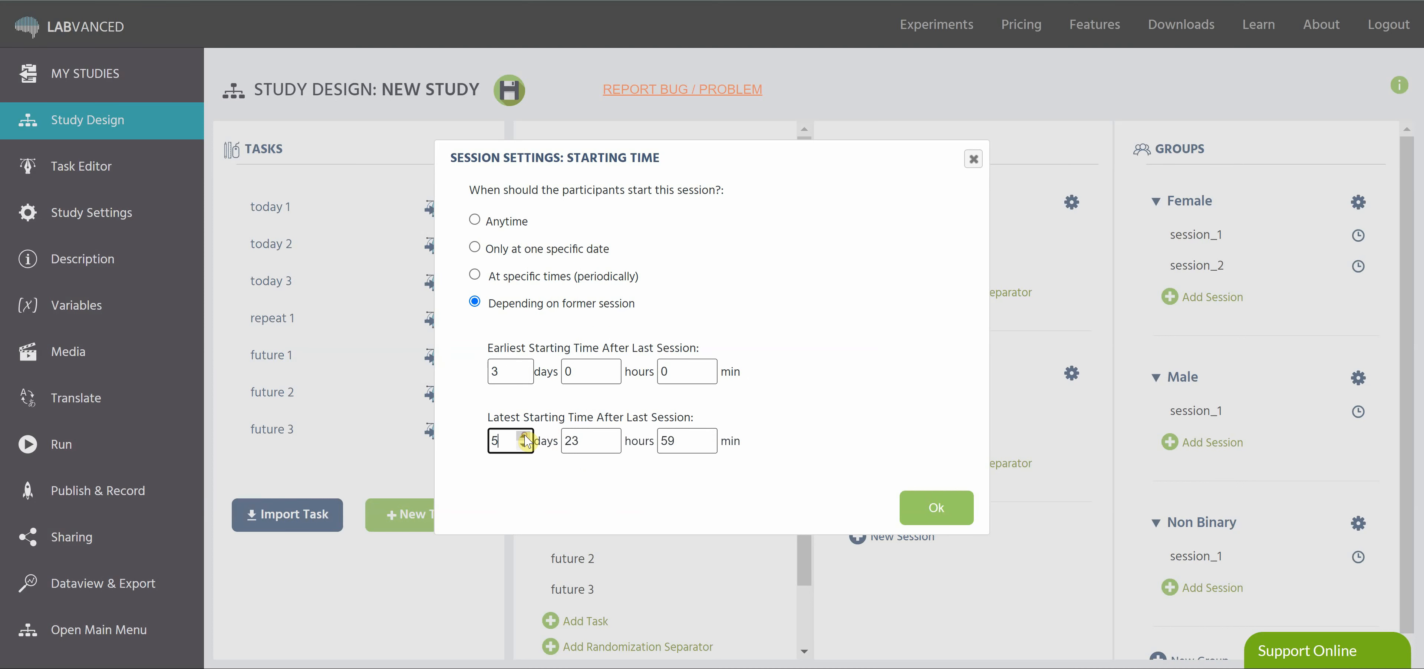
click(766, 402)
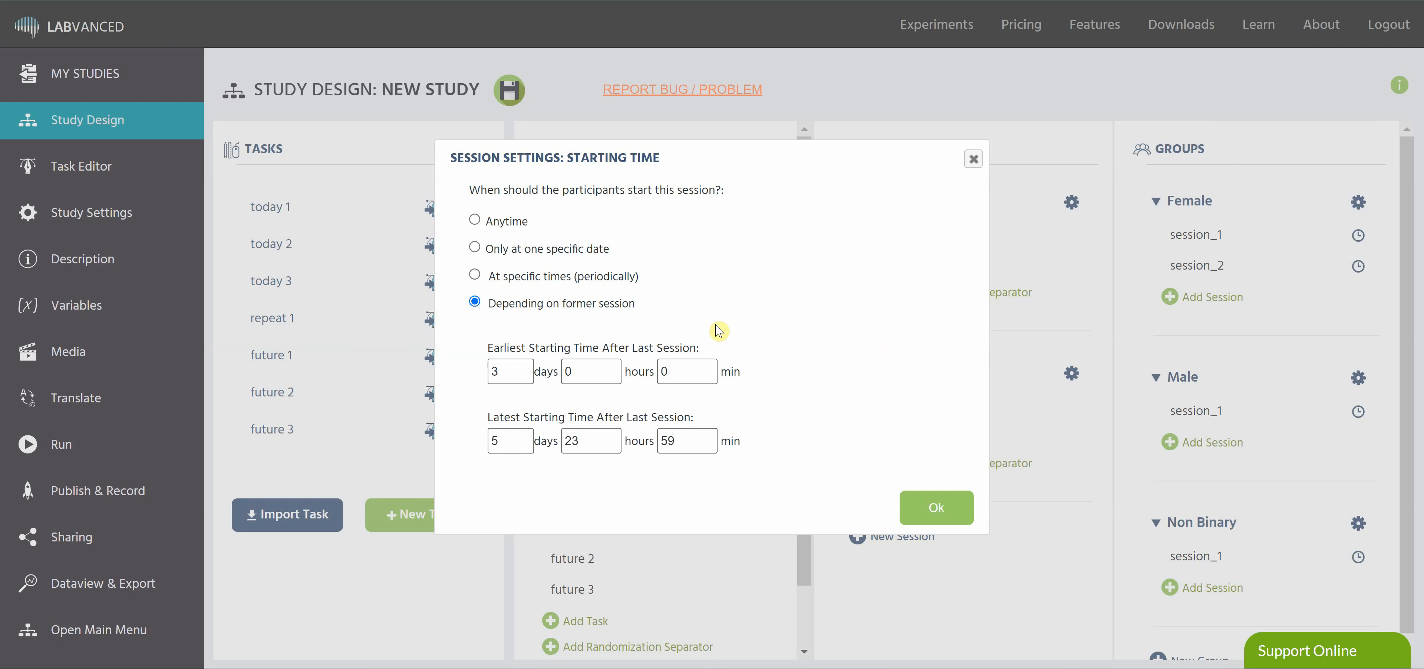
- Try the periodic starting times for session_2, then restrict it to one specific date and accept the session settings
click(564, 279)
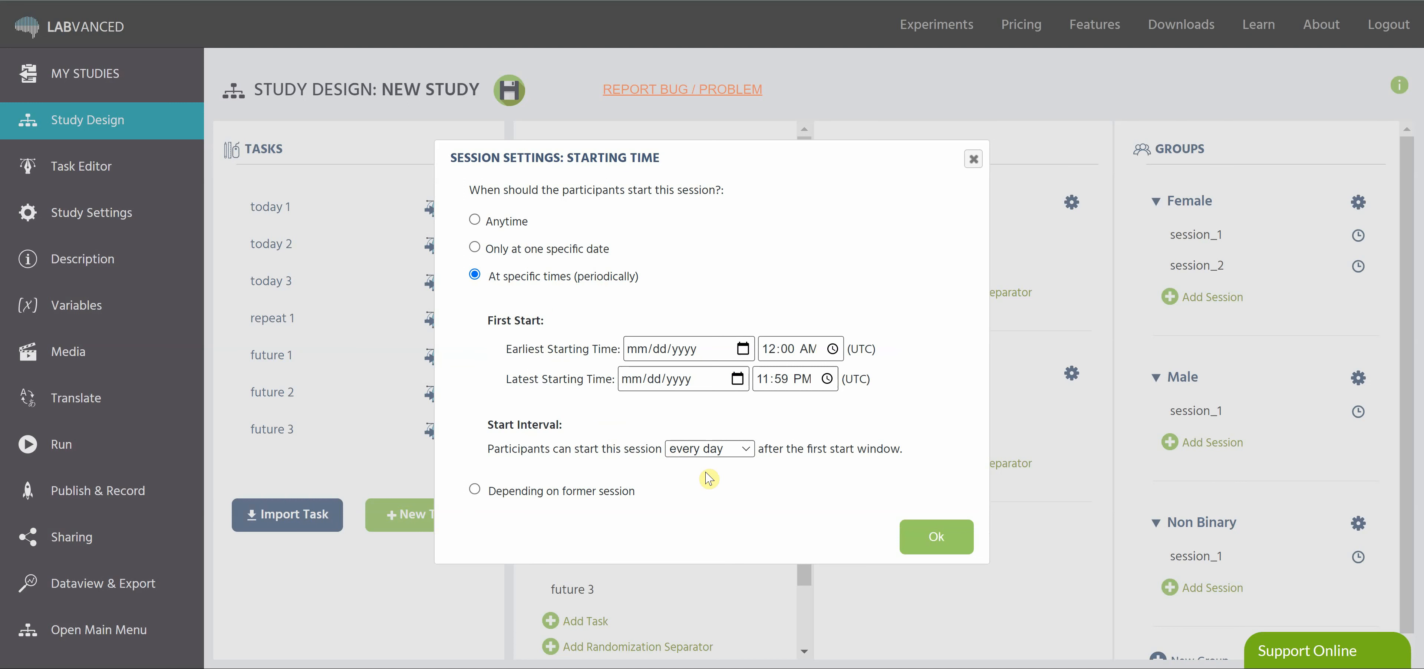
click(562, 253)
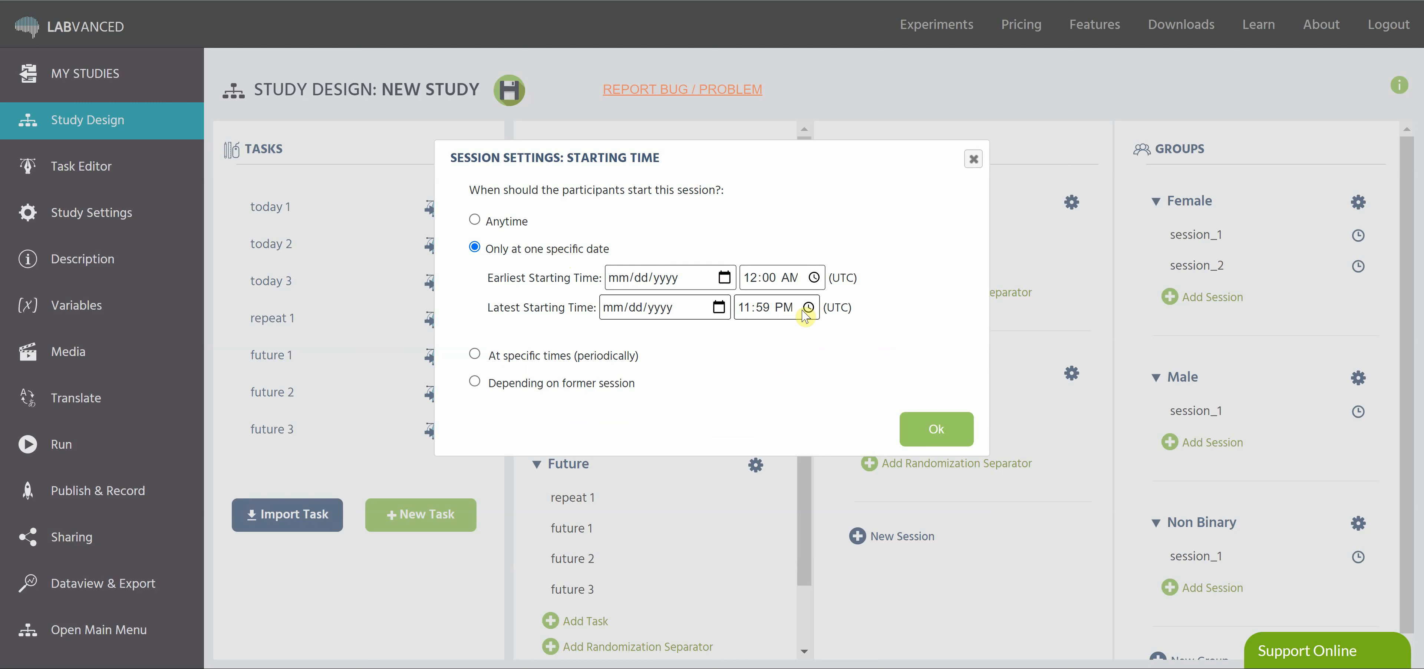
click(931, 427)
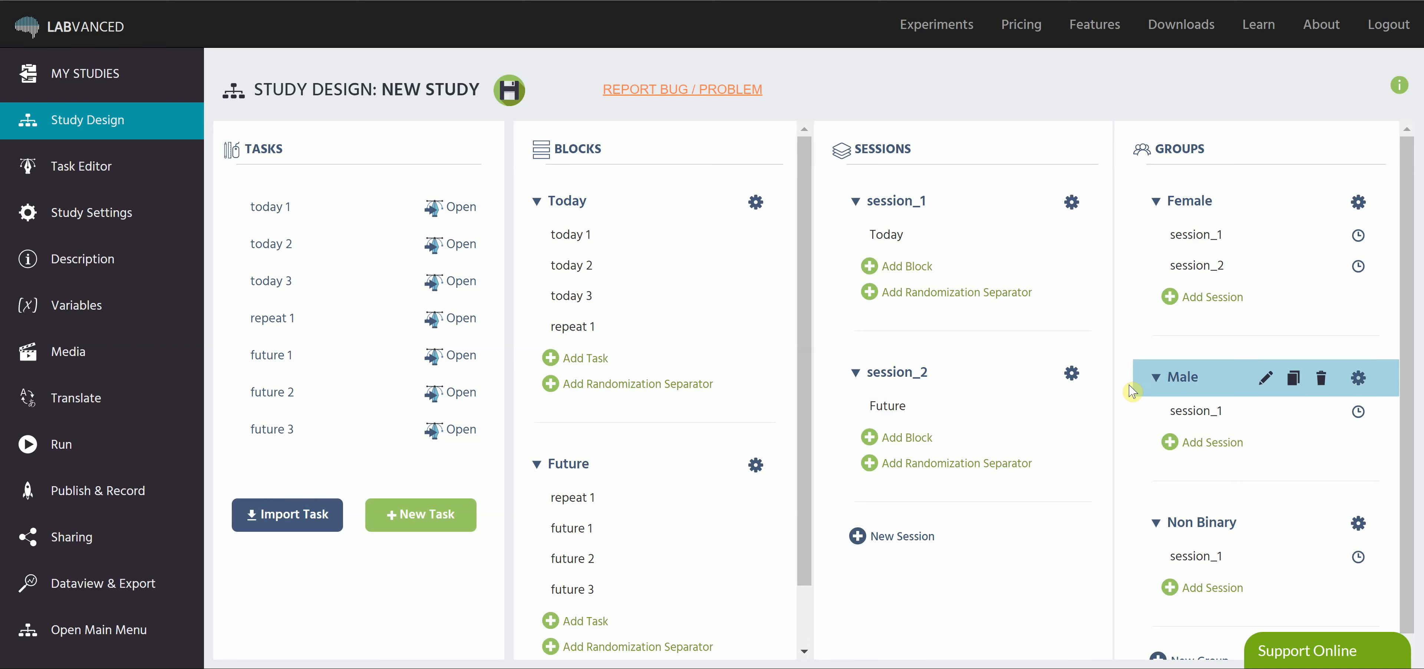
- Add session_2 to both the Male and Non Binary groups and save the study design
click(1222, 442)
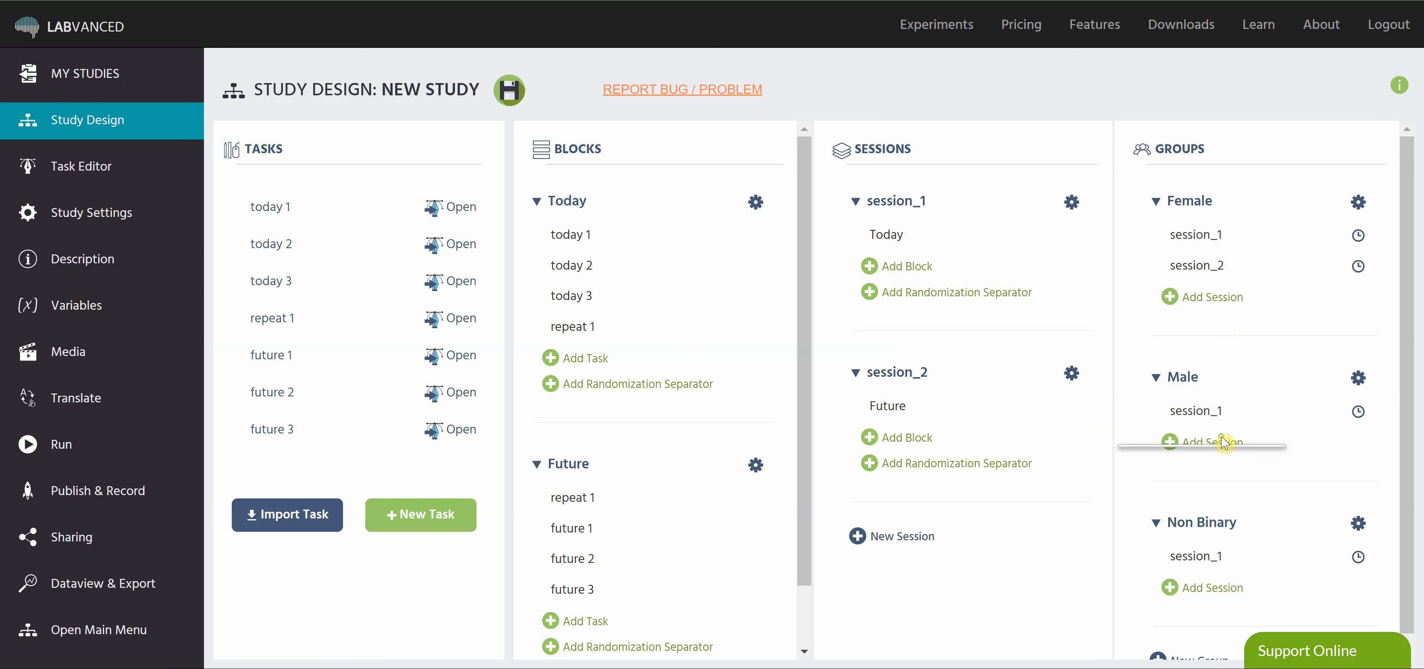
click(1198, 486)
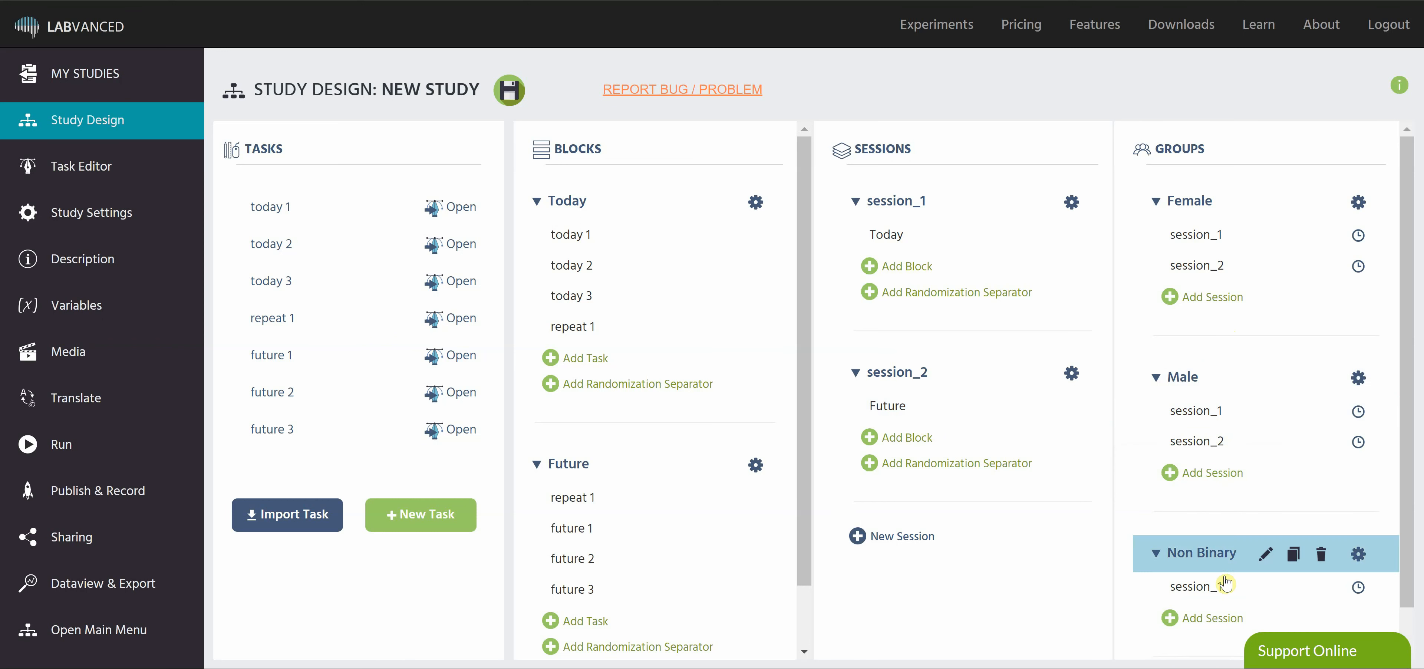
click(1208, 619)
click(1188, 650)
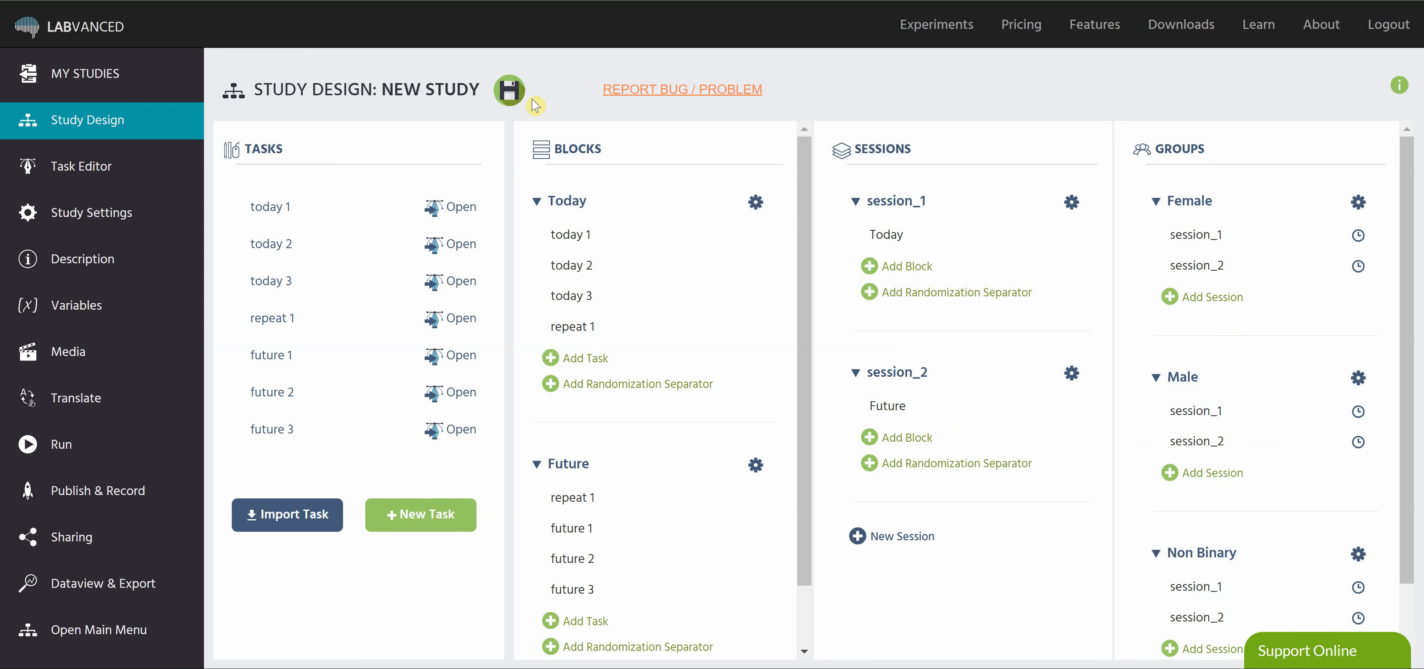
click(507, 87)
- Open the study settings and go to the Longitudinal/Multi-session settings in the startup and main settings
click(150, 224)
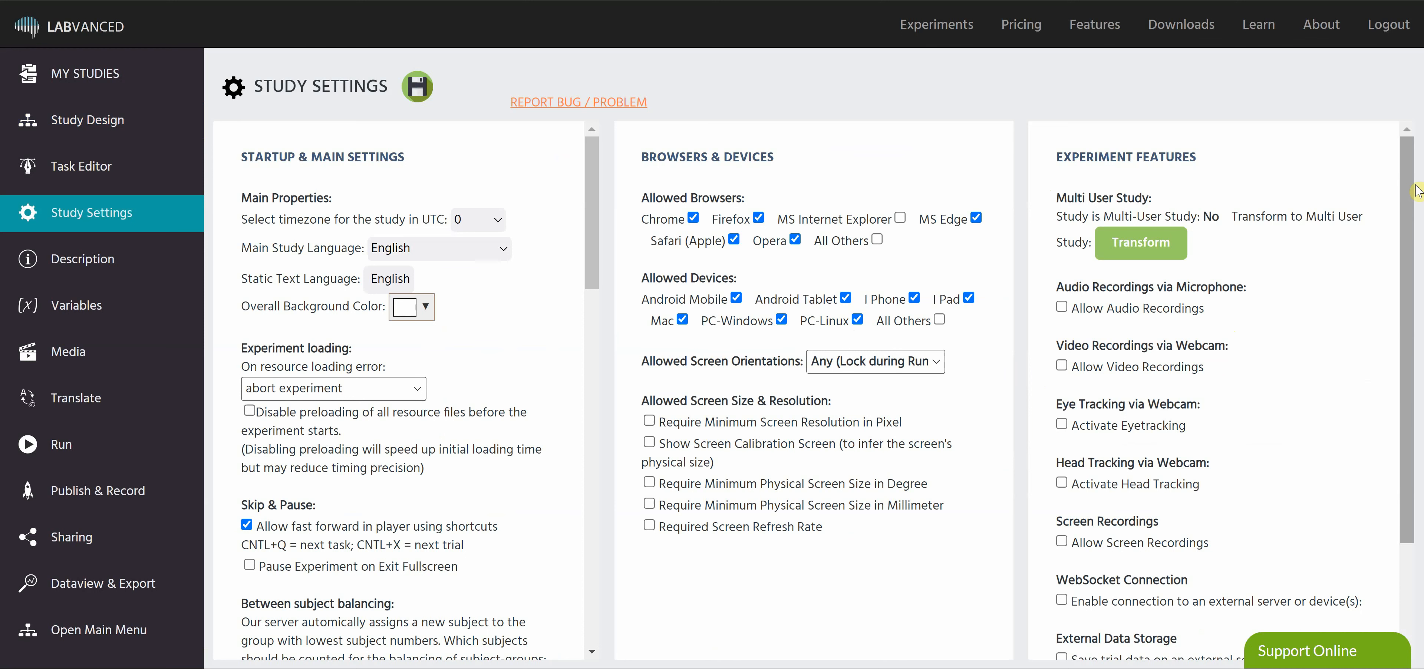
mouse_move(1417, 191)
mouse_down()
mouse_move(1409, 303)
mouse_move(1409, 202)
mouse_up()
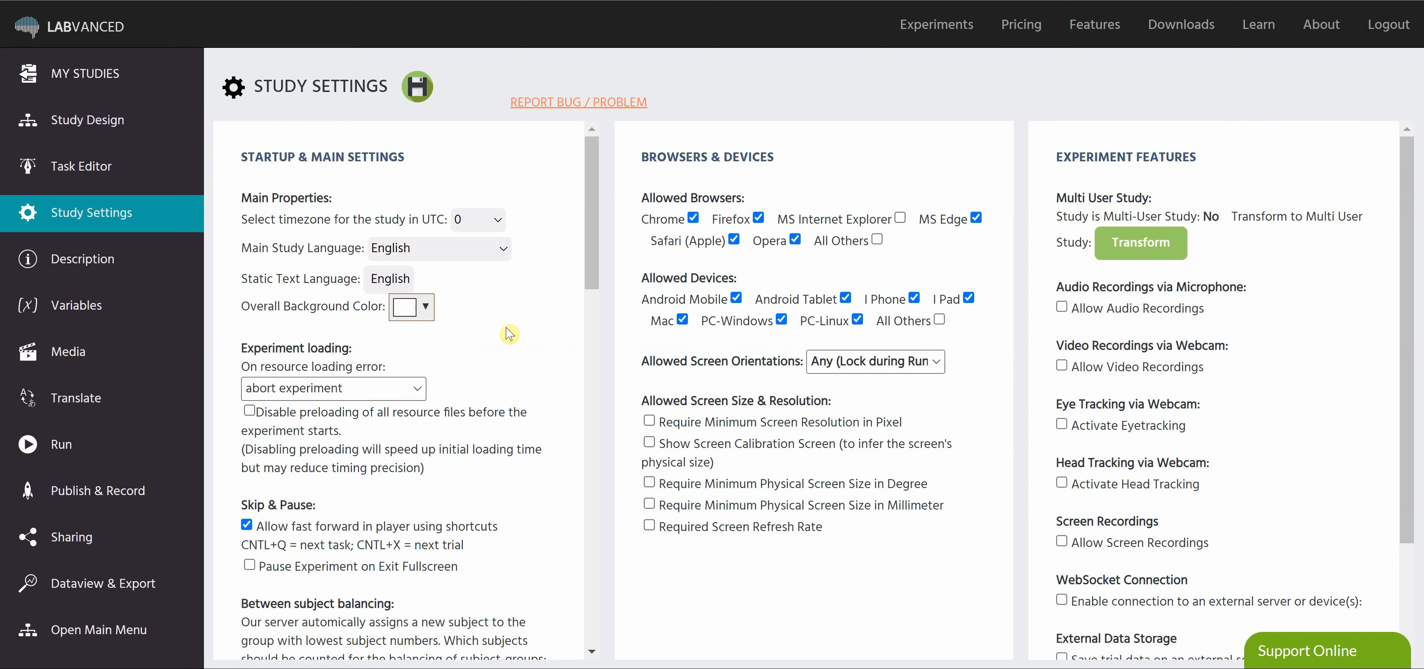
drag(592, 201, 577, 559)
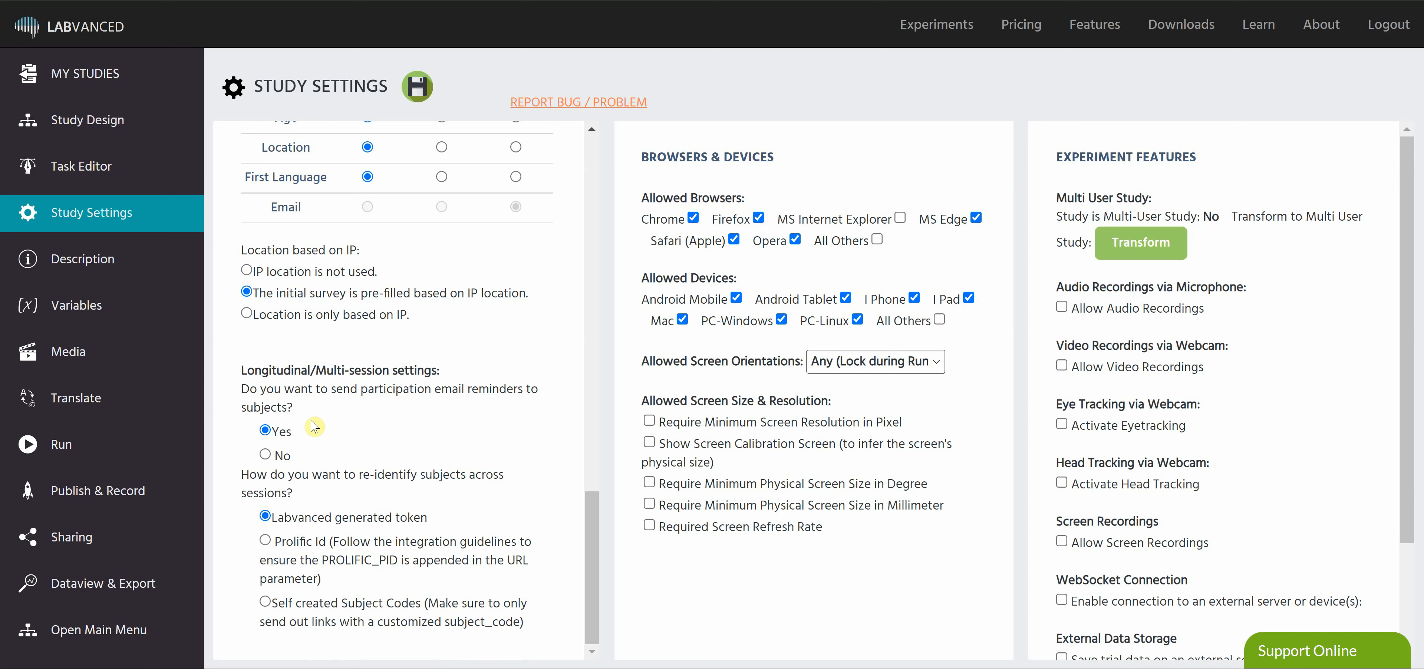
- Turn participation email reminders off, check the Email item in the initial survey table, and turn the reminders back on
click(266, 454)
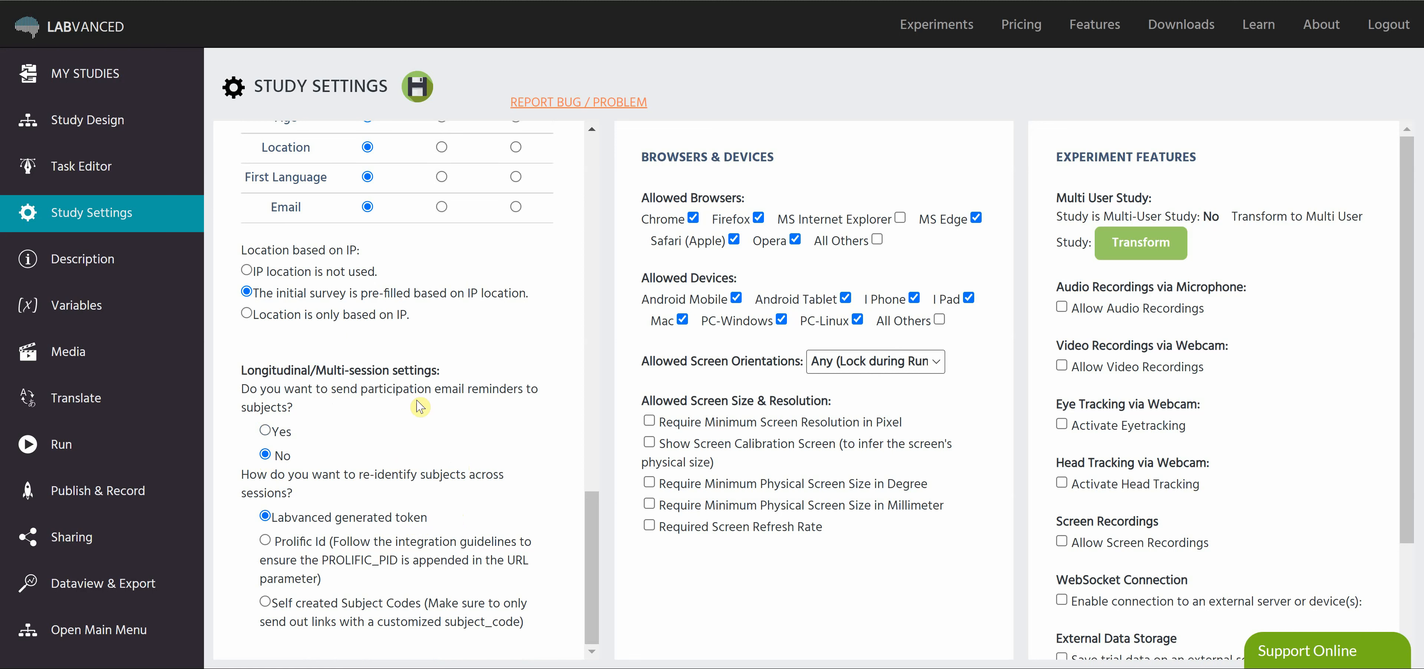
scroll(448, 385, up, 3)
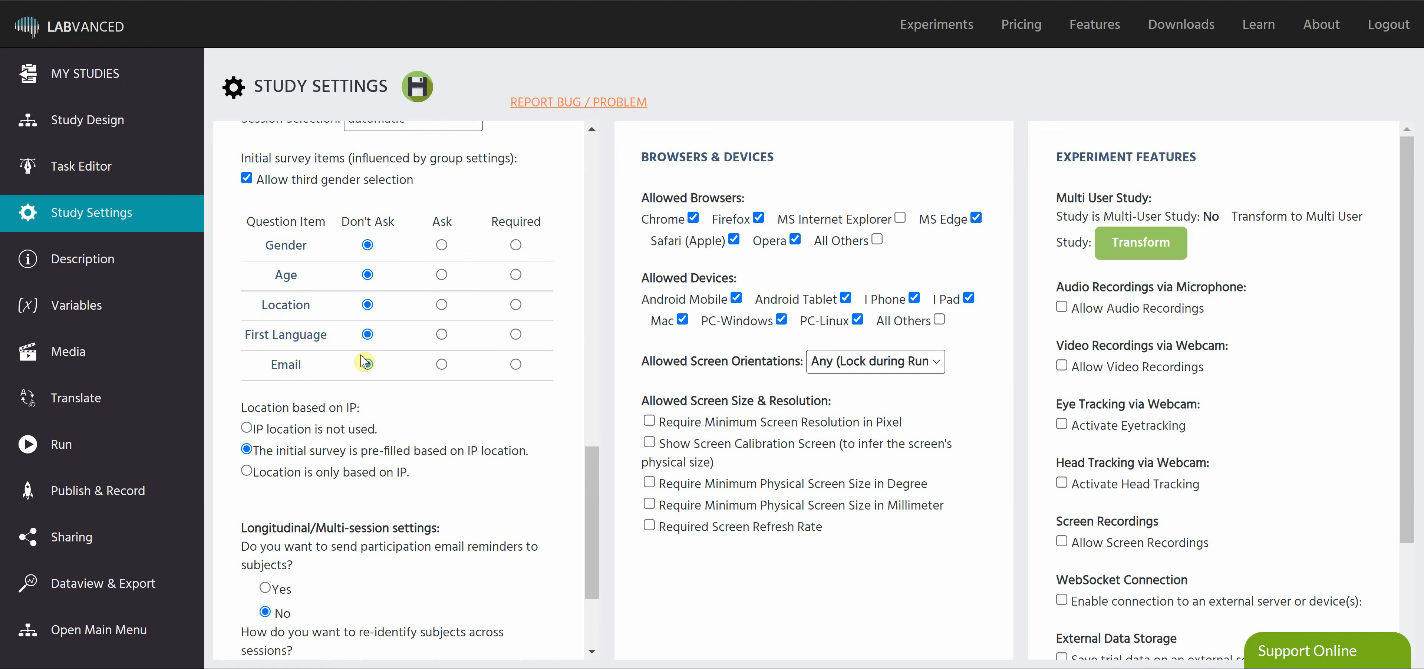
scroll(405, 442, down, 3)
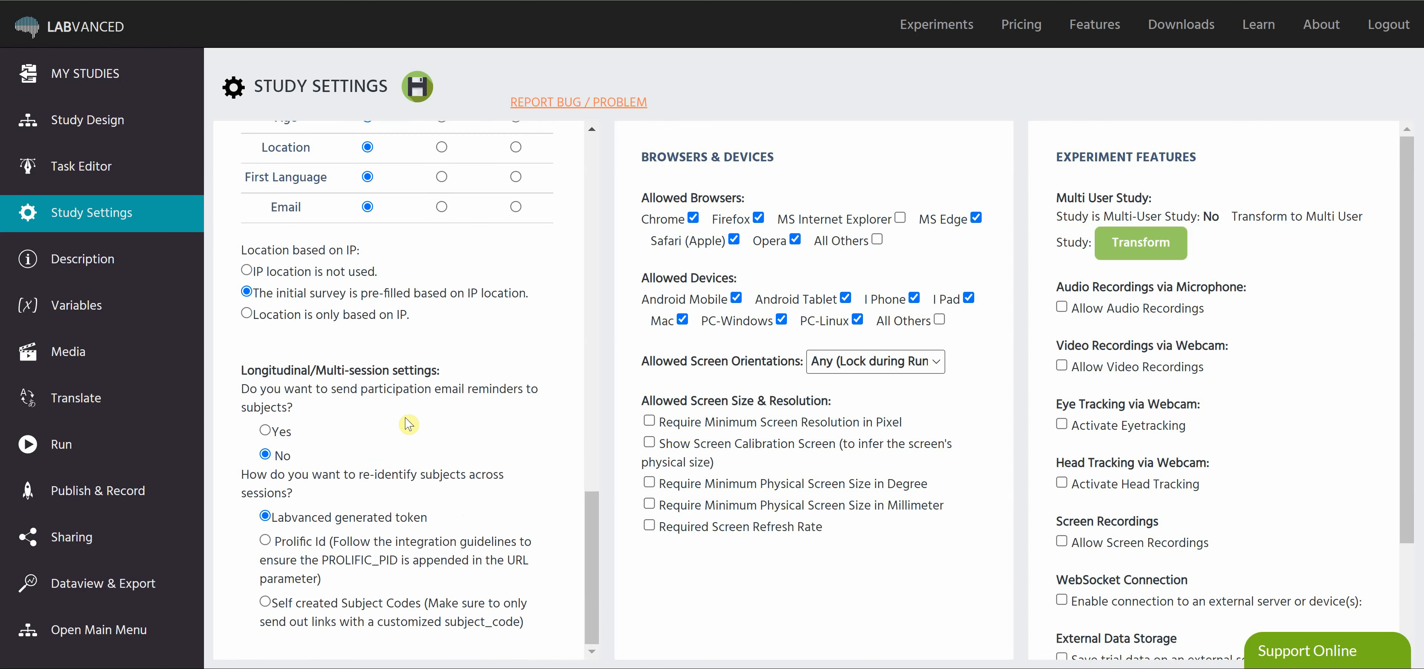
click(266, 431)
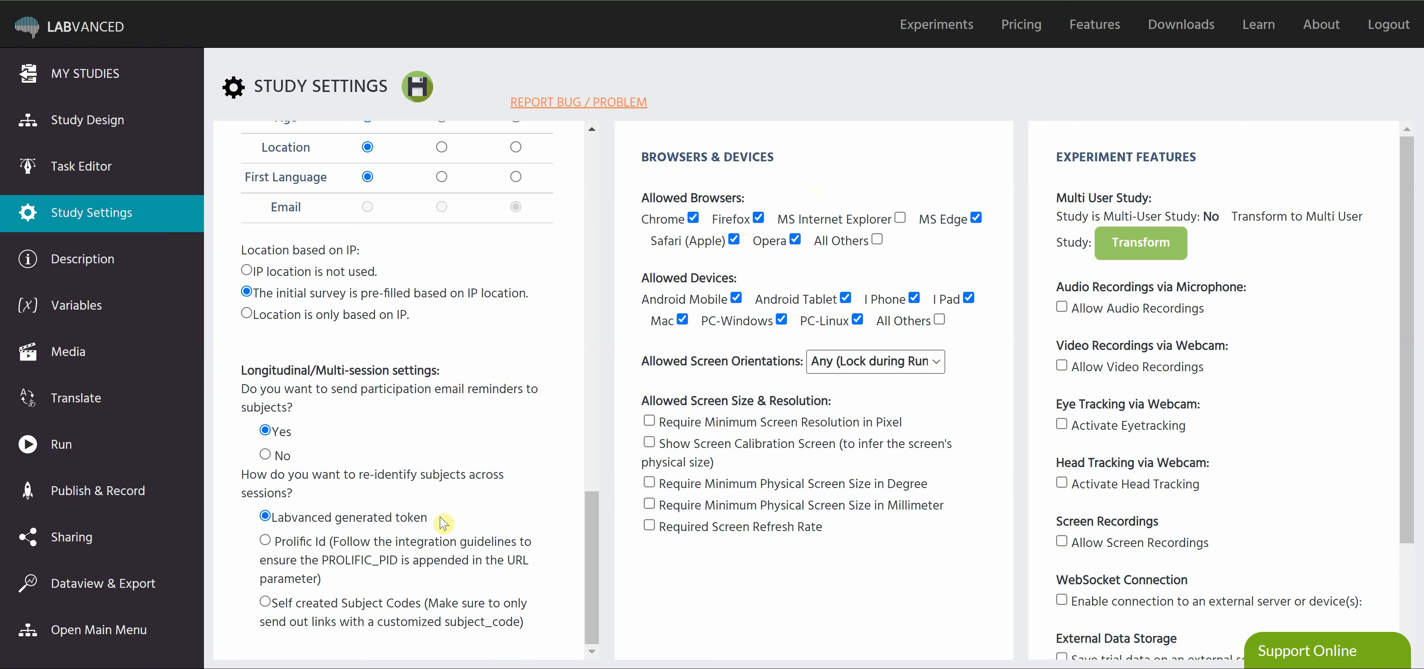
- Try Prolific Id and self-created subject codes for re-identifying subjects across sessions, and return to the Labvanced generated token
click(265, 541)
click(264, 603)
click(267, 516)
scroll(523, 487, up, 1)
scroll(523, 483, down, 1)
scroll(523, 483, up, 1)
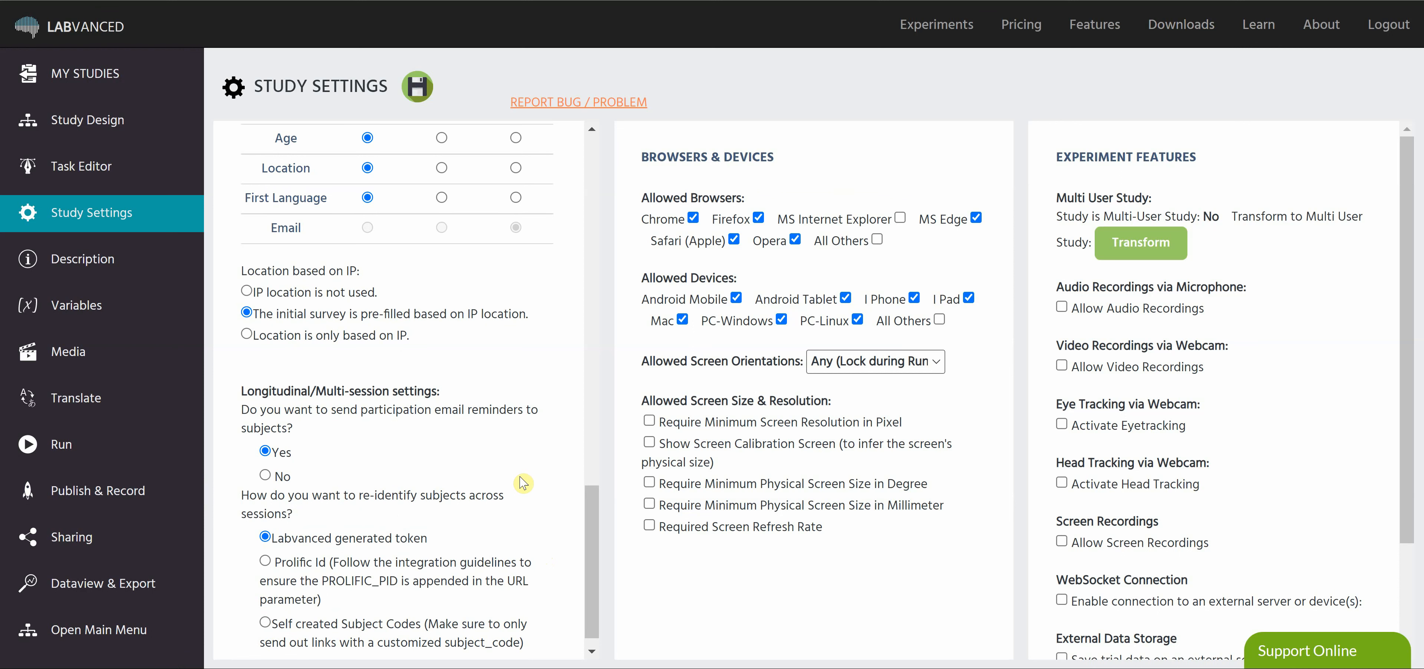